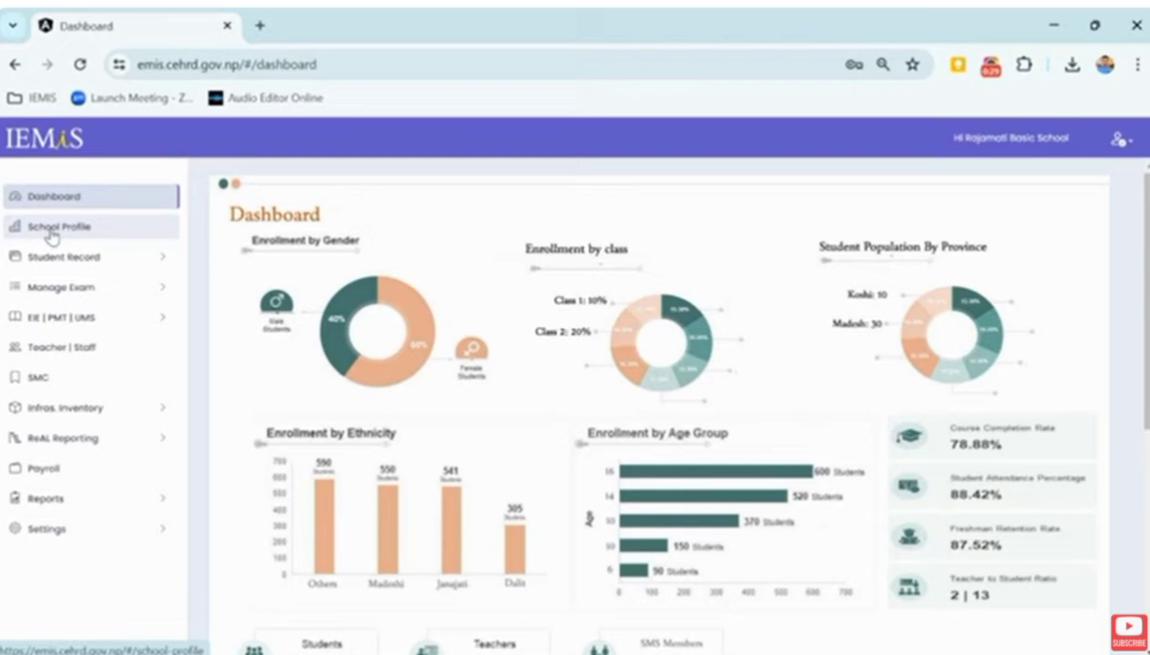
- Open the school profile, accept its declaration, and review the Basic Profile, ECED Information and Management & Others sections
click(51, 234)
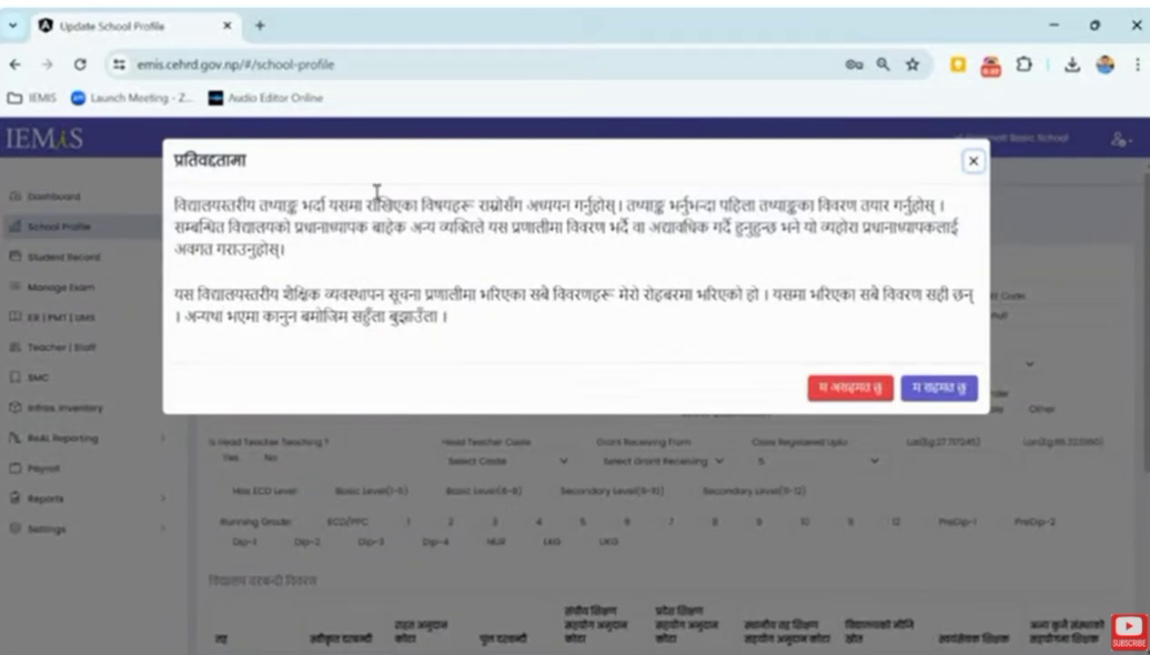
click(937, 391)
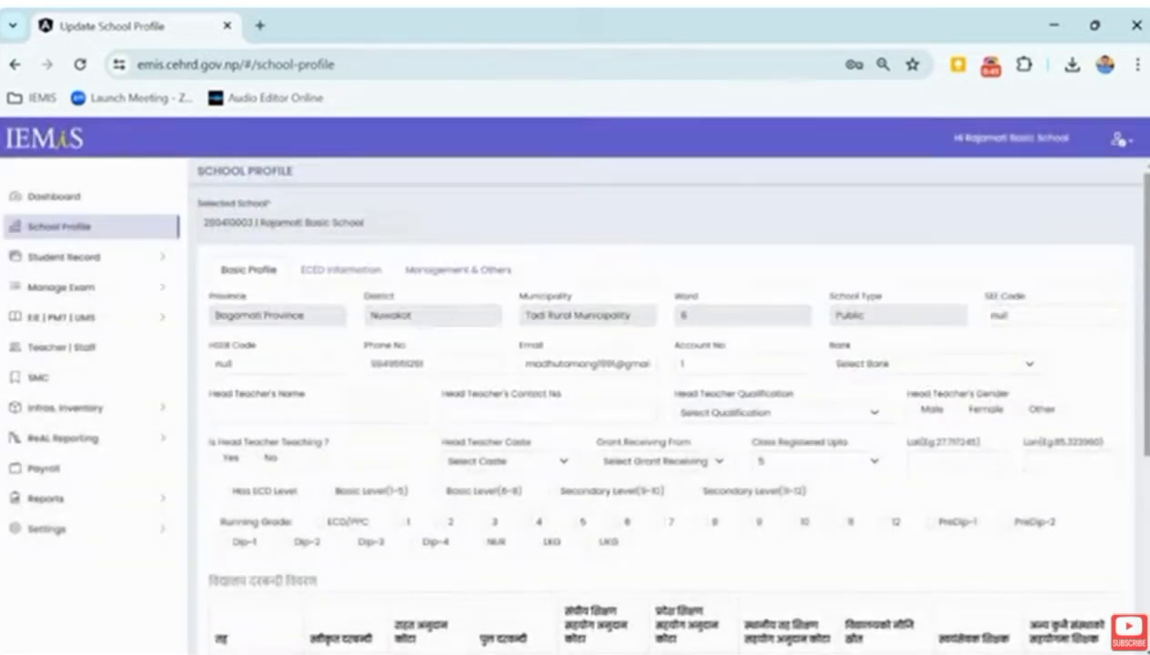
scroll(655, 409, down, 5)
scroll(655, 410, up, 5)
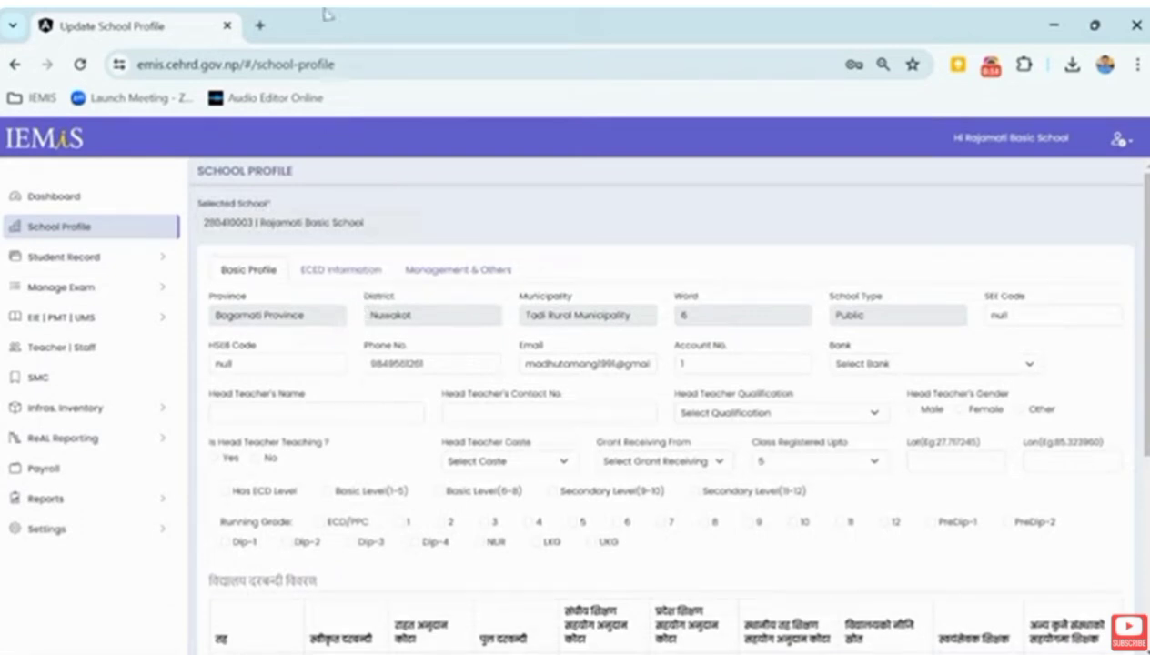
click(335, 271)
click(457, 276)
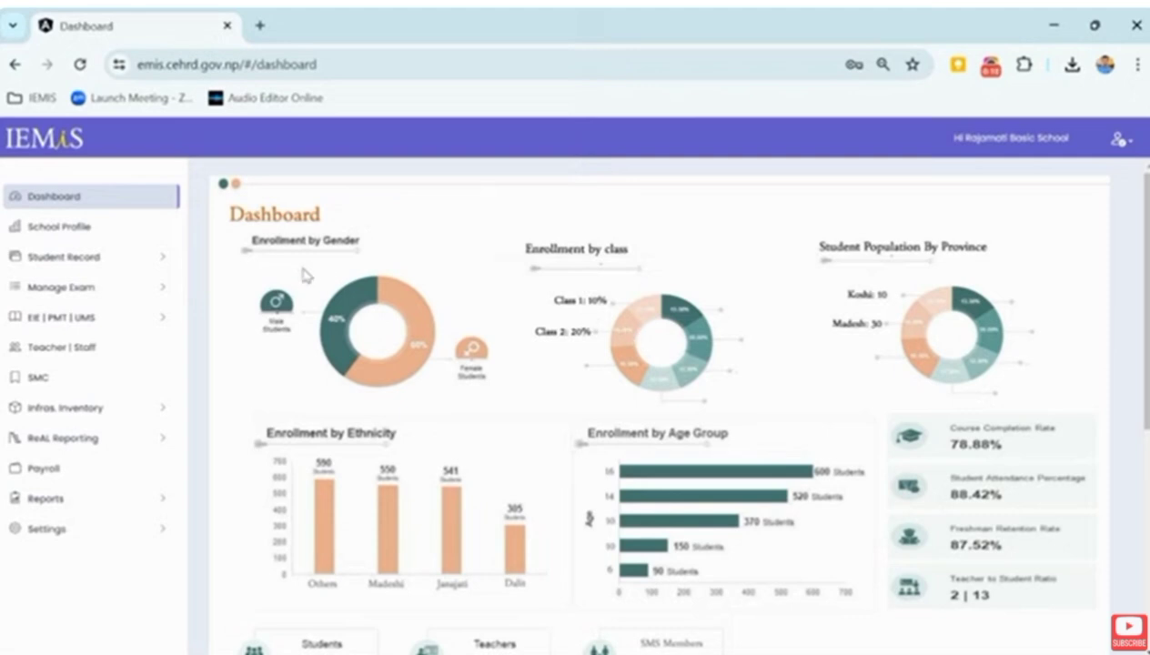
- Open Marks Entry(1-12) and load the result entry list for year 2080 and class 1
click(102, 290)
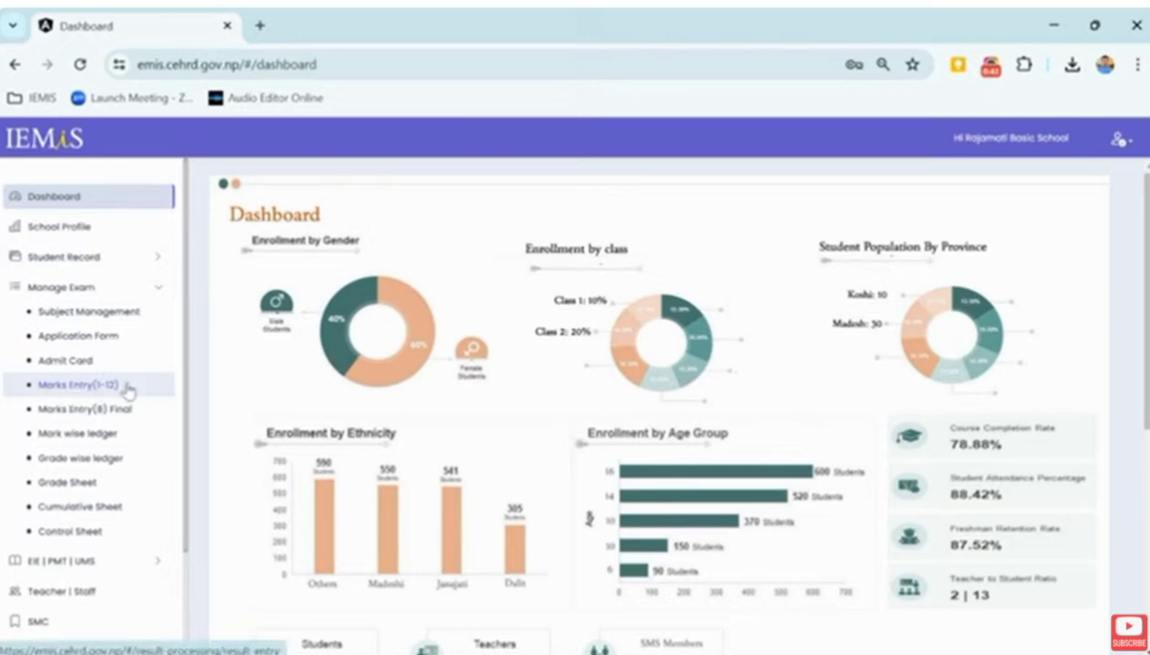
click(128, 391)
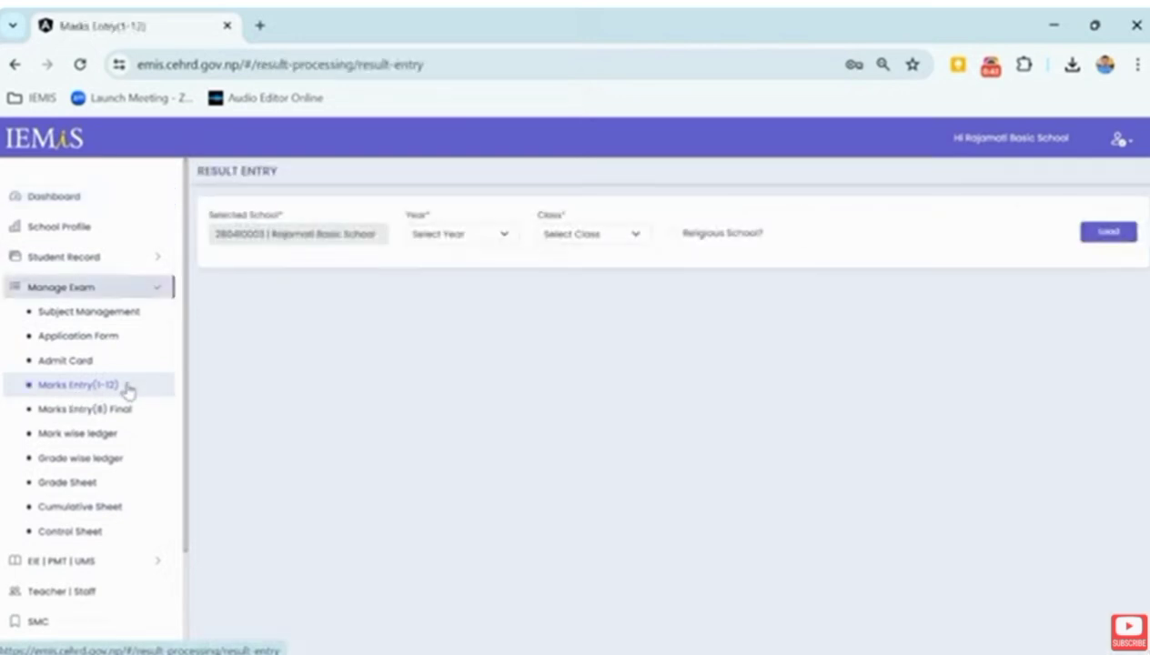
click(470, 242)
click(465, 281)
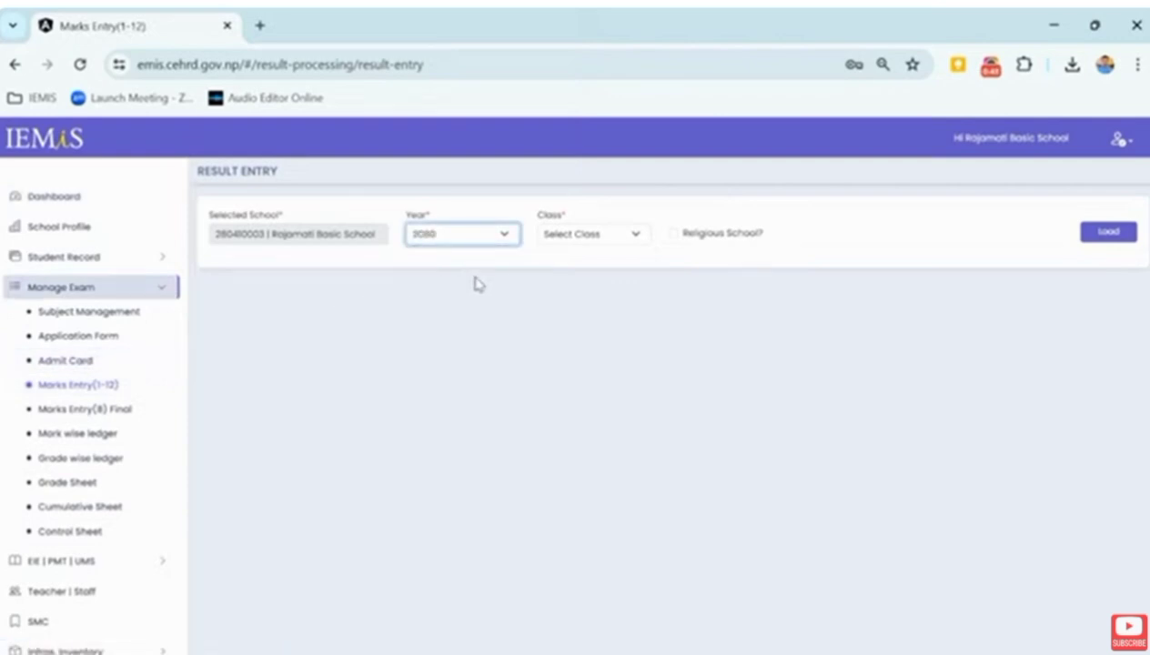
click(592, 237)
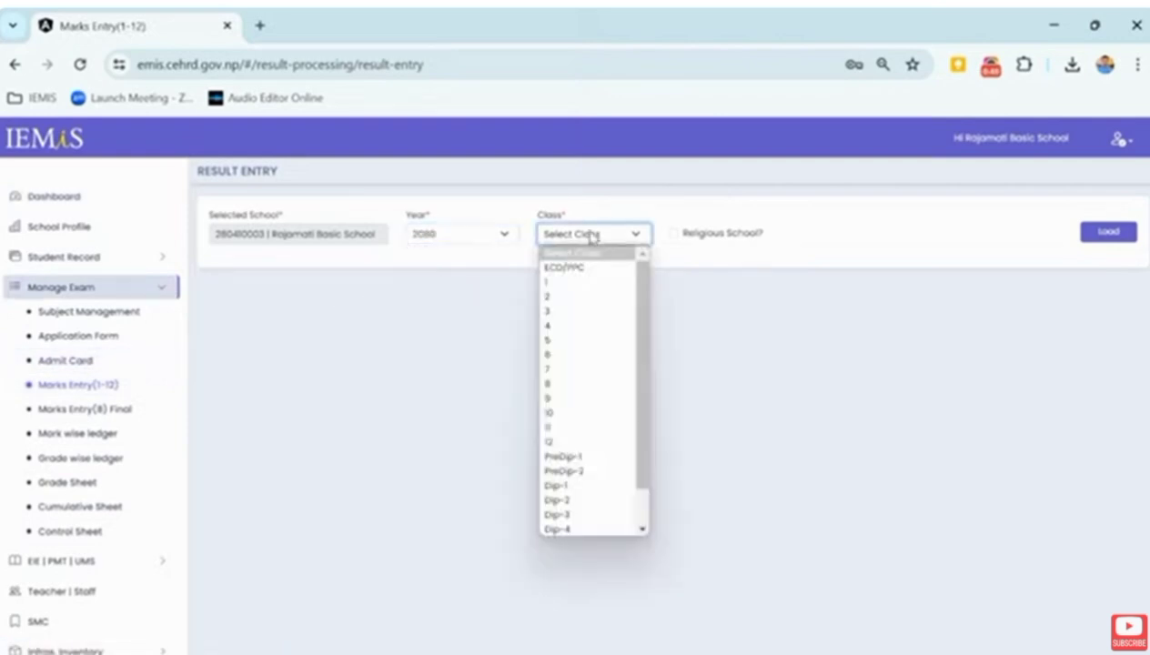
click(589, 283)
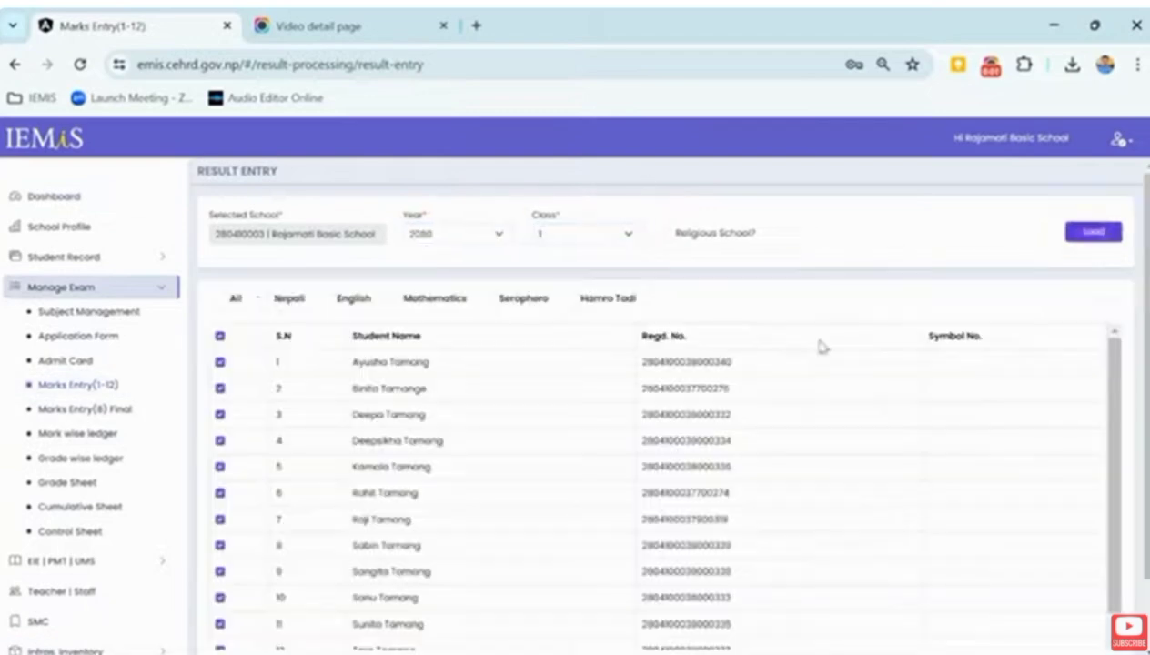
- Show only Nepali and enter an obtained learning achievement of 500 for the class 1 students
click(269, 298)
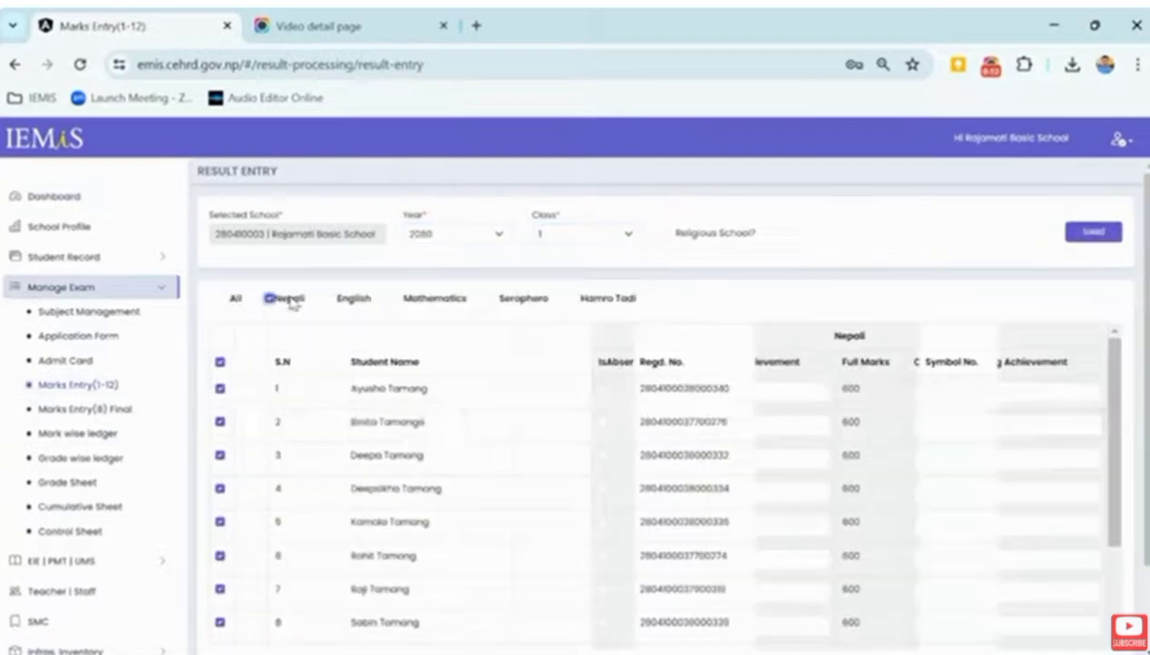
click(963, 425)
text(500)
click(963, 458)
text(500)
click(963, 491)
text(500)
click(962, 525)
text(500)
scroll(963, 509, down, 2)
click(962, 487)
click(950, 519)
text(500)
click(955, 553)
text(500)
click(956, 587)
text(500)
click(955, 621)
- Show only English and set the number of learning achievements to 225
click(333, 298)
click(783, 393)
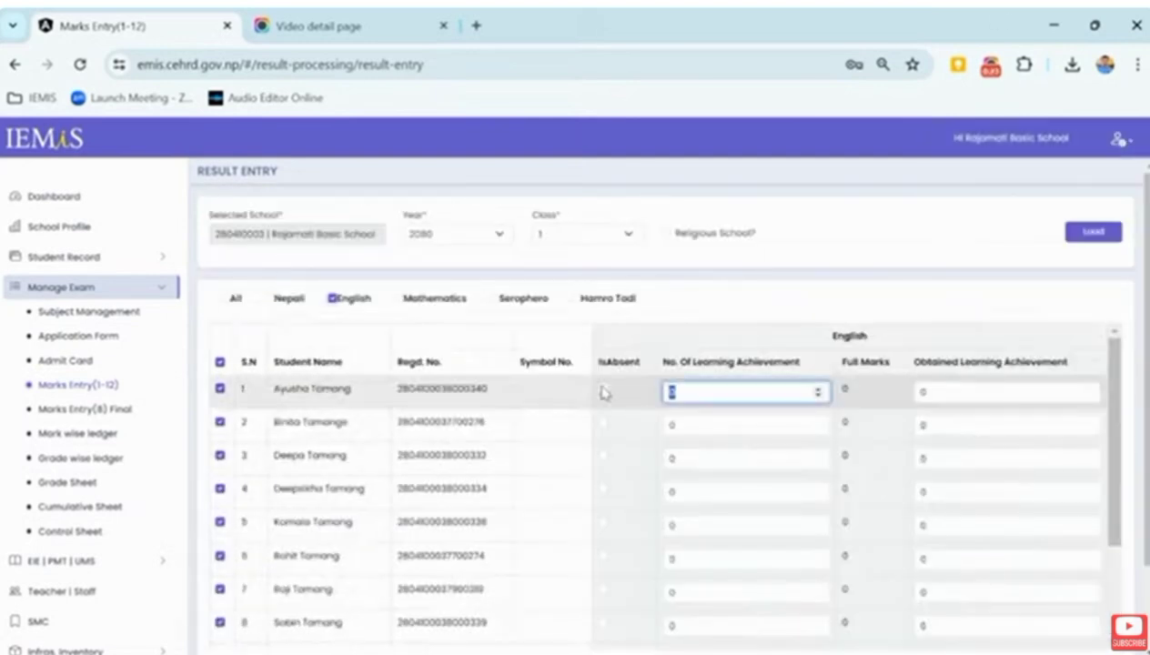
text(225)
- Enter an obtained learning achievement of 850 in English for every student and save the results
click(970, 392)
text(850)
click(970, 425)
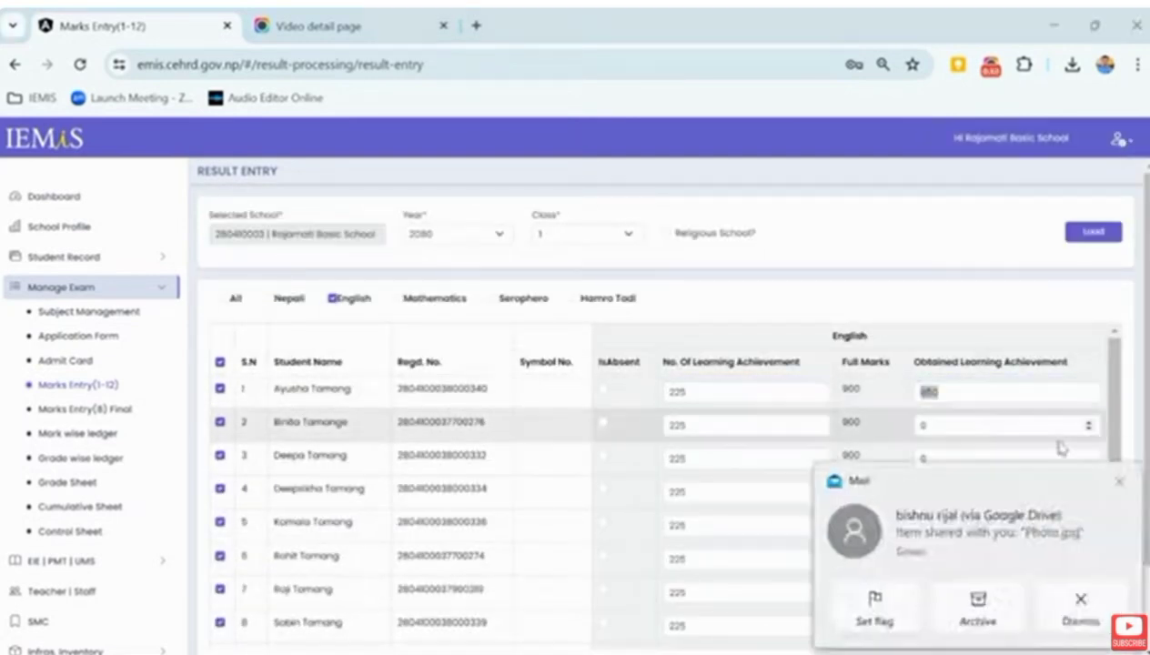
text(850)
click(967, 458)
text(850)
click(970, 491)
text(850)
click(956, 525)
text(850)
click(955, 558)
text(850)
click(956, 592)
text(850)
click(942, 588)
text(850)
click(955, 620)
text(850)
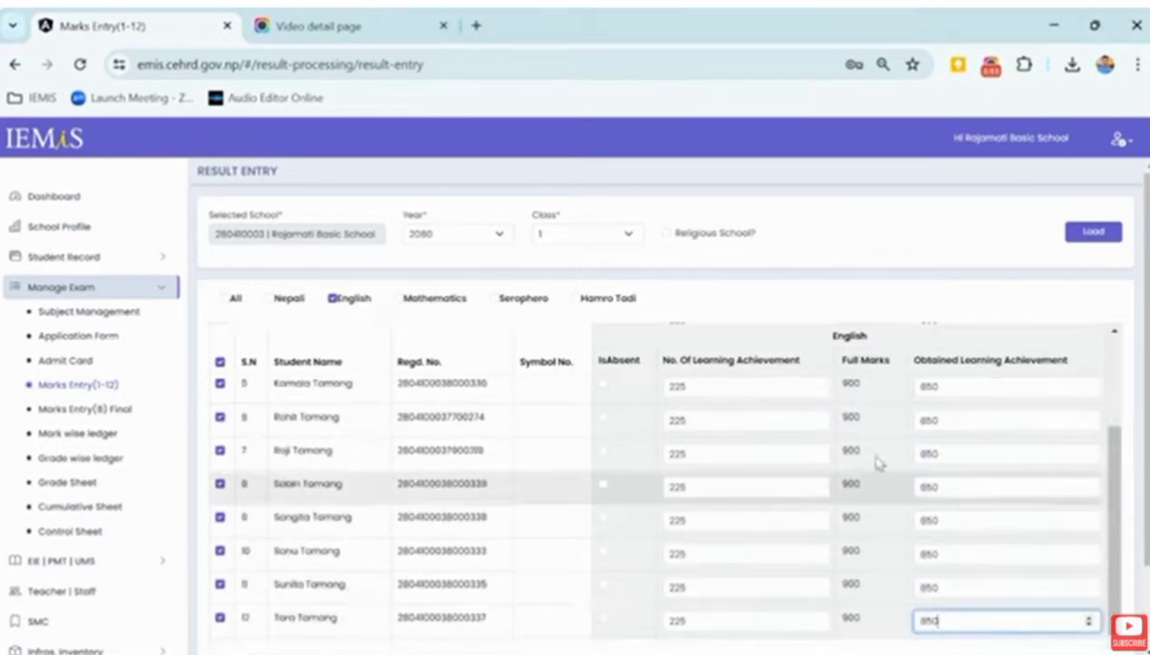
scroll(1001, 546, down, 2)
click(1078, 578)
- Enter Mathematics results with 23 learning achievements and 80 obtained for every student, and save them
click(427, 301)
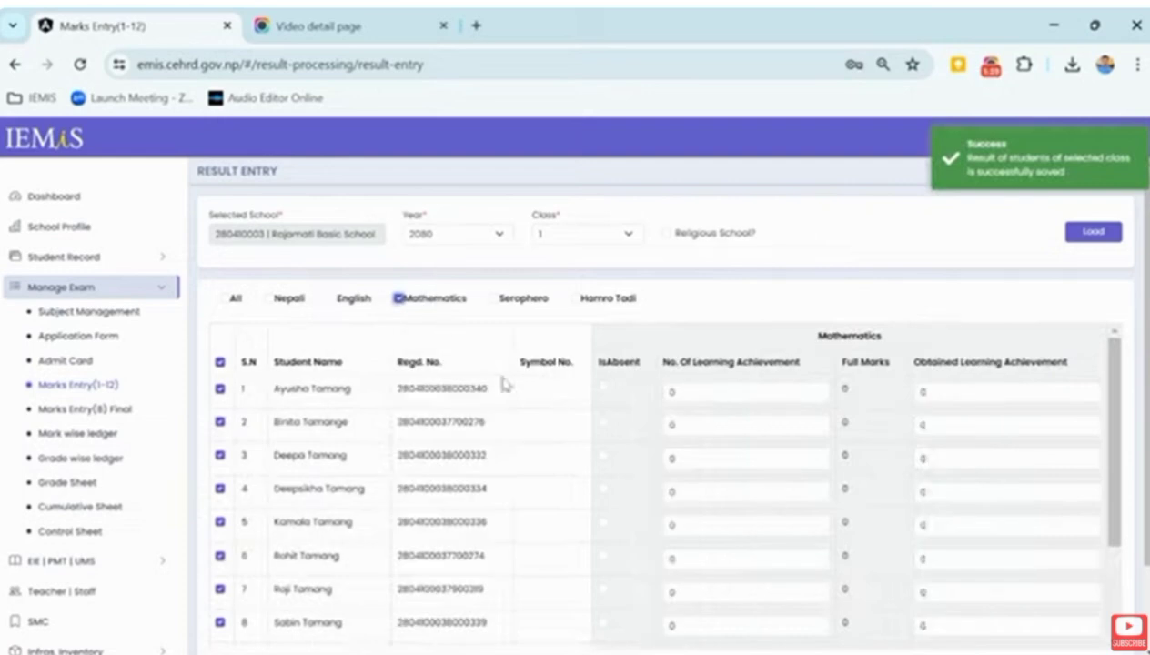
click(919, 391)
text(85)
key(Tab)
text(80	80	80	80	80	80	80	80	80	80)
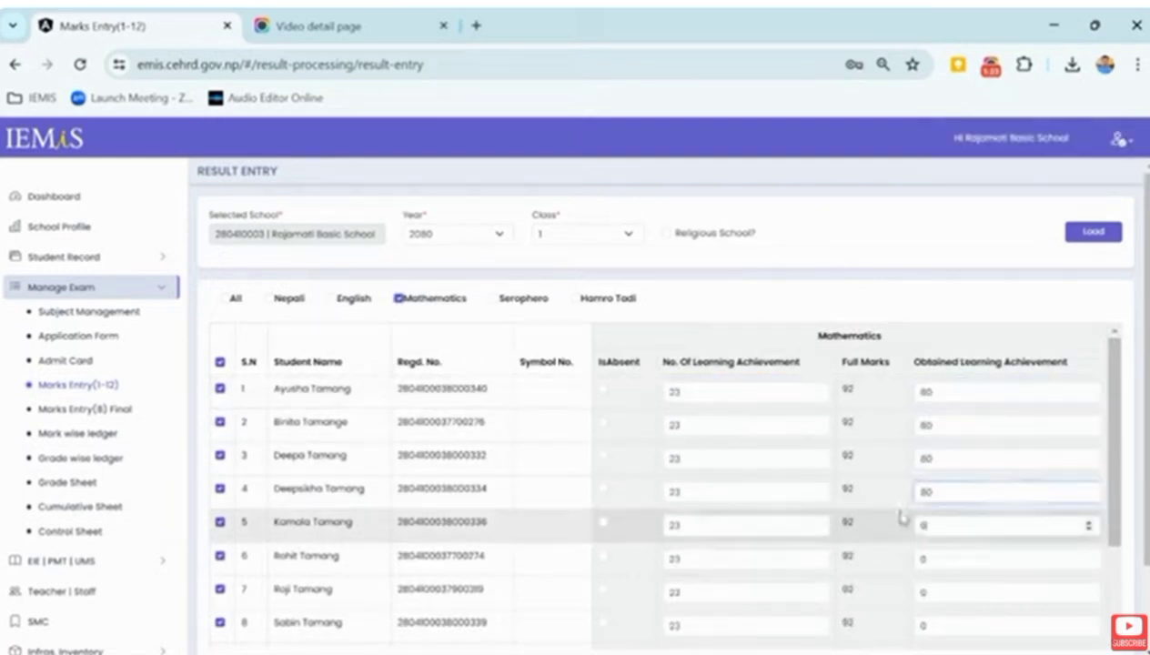
key(Tab)
text(80)
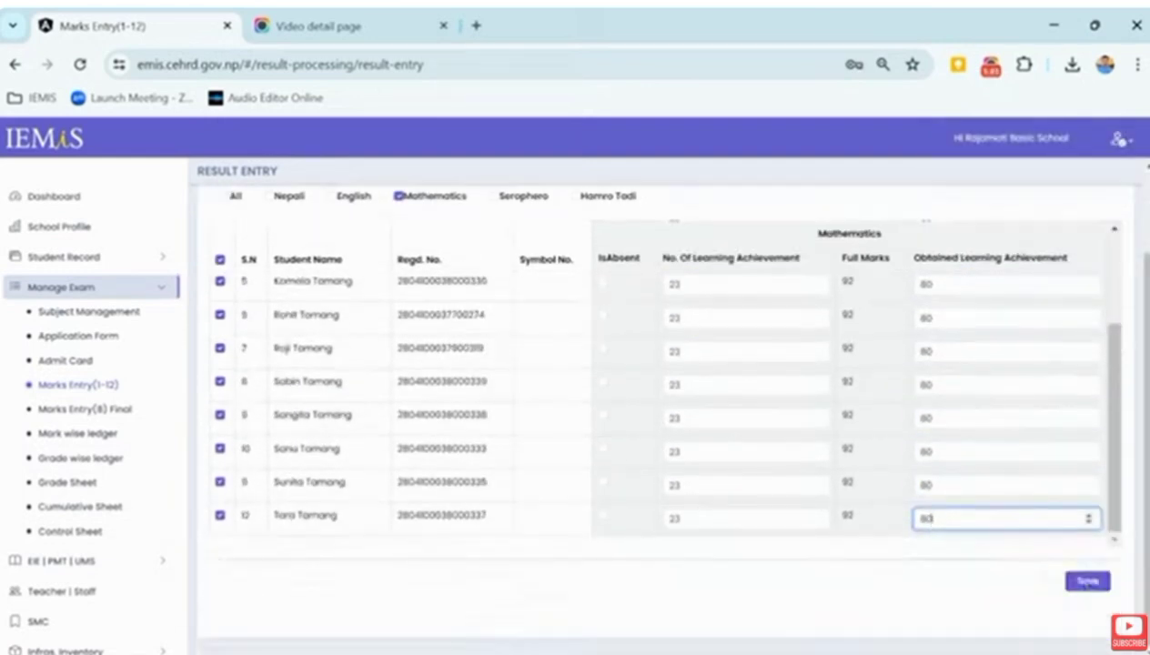
click(1088, 578)
- Enter Serophero results with 27 learning achievements and obtained values of 96 or 98 for the students, and save them
click(494, 298)
text(26)
text(7)
key(Tab)
text(96	98	99	98	96	96	96	96	96	96	96	96)
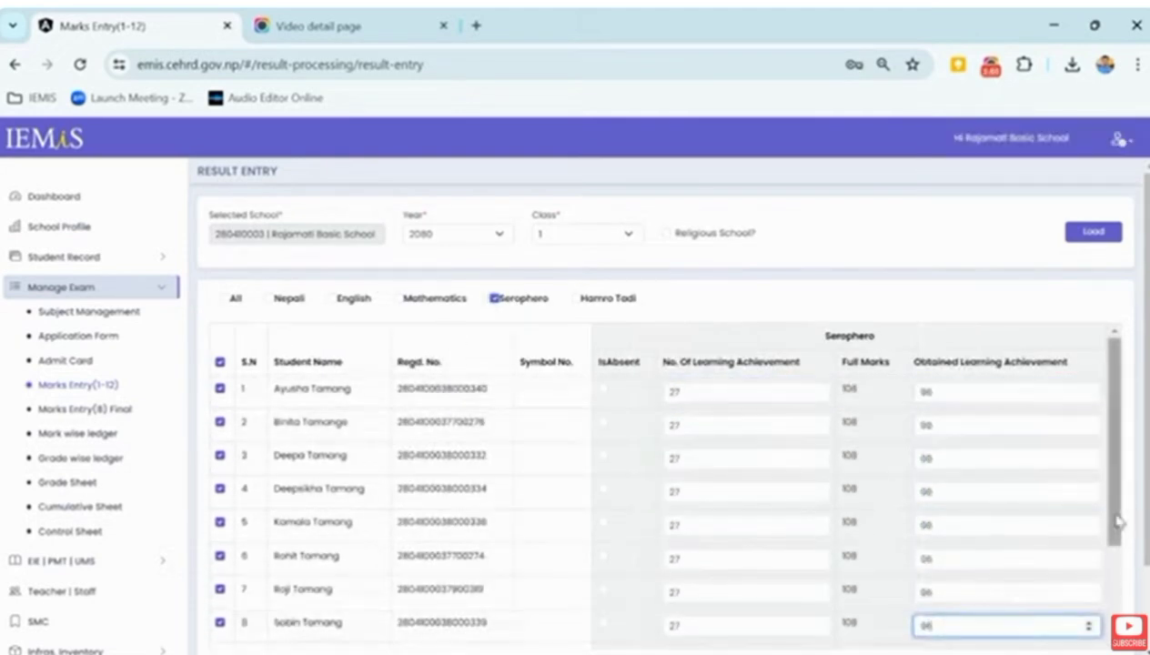
click(1089, 578)
- Enter Hamro Tadi results with 25 learning achievements and 67 obtained for every student
click(576, 298)
click(721, 390)
key(BackSpace)
text(25)
key(Tab)
text(67	67	67	67	67	67	67	67	67	67	67	67)
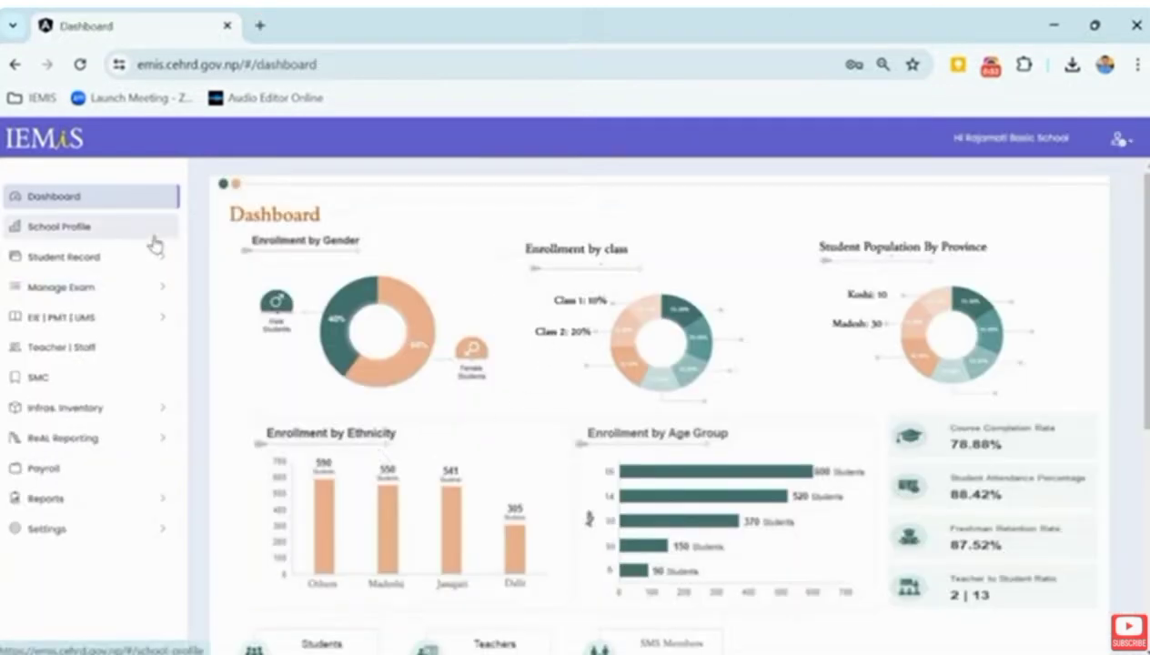
- Open the student Scholarship record and load the list for year 2080 and class 1
click(108, 261)
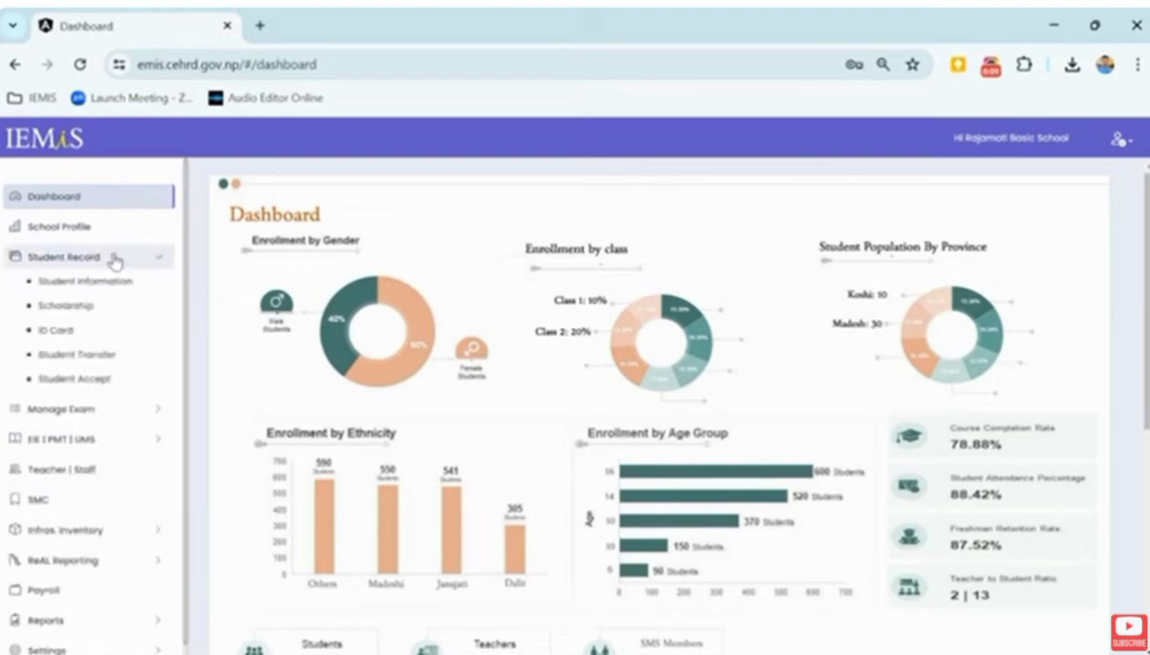
click(84, 309)
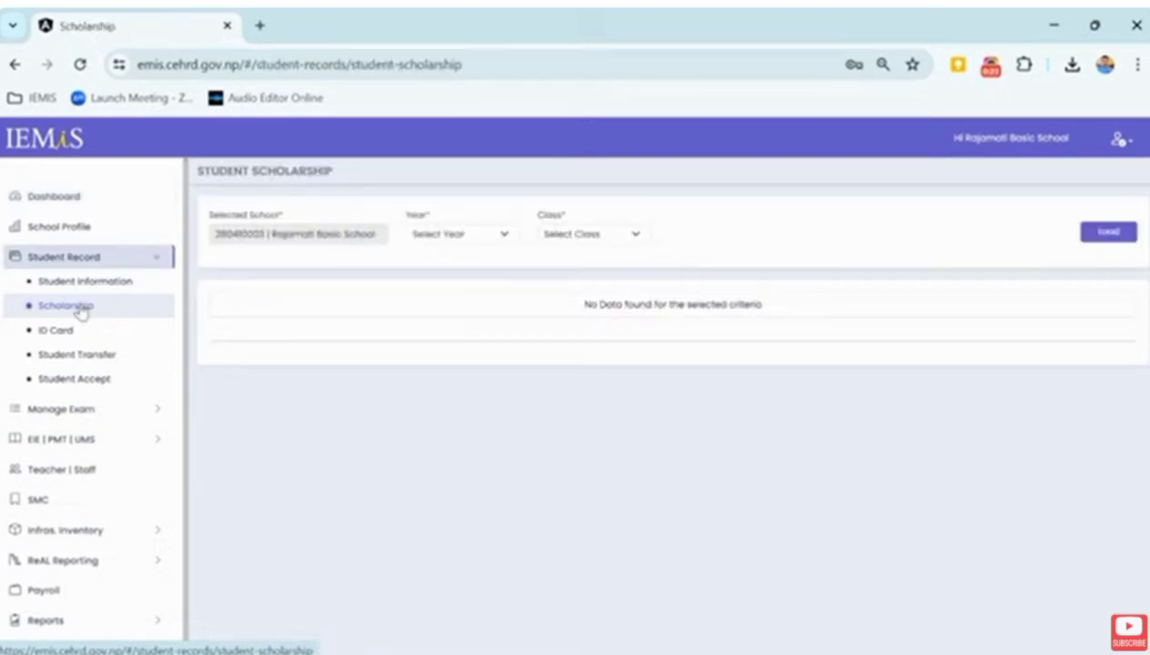
click(499, 239)
click(486, 285)
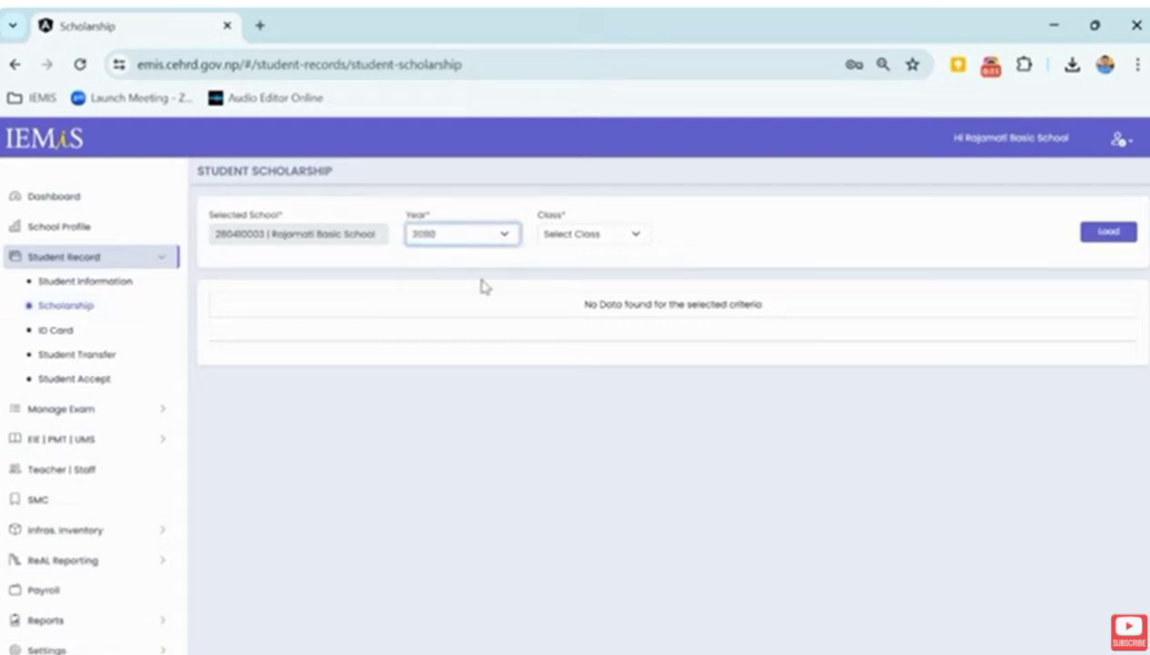
click(625, 238)
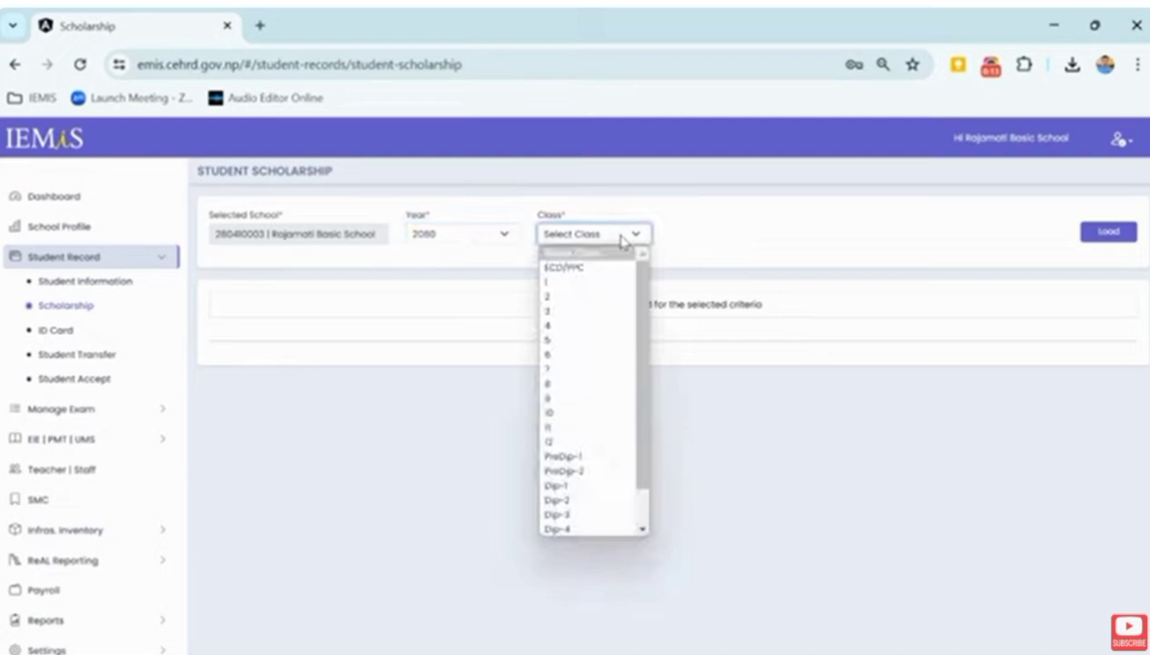
click(593, 289)
click(1110, 238)
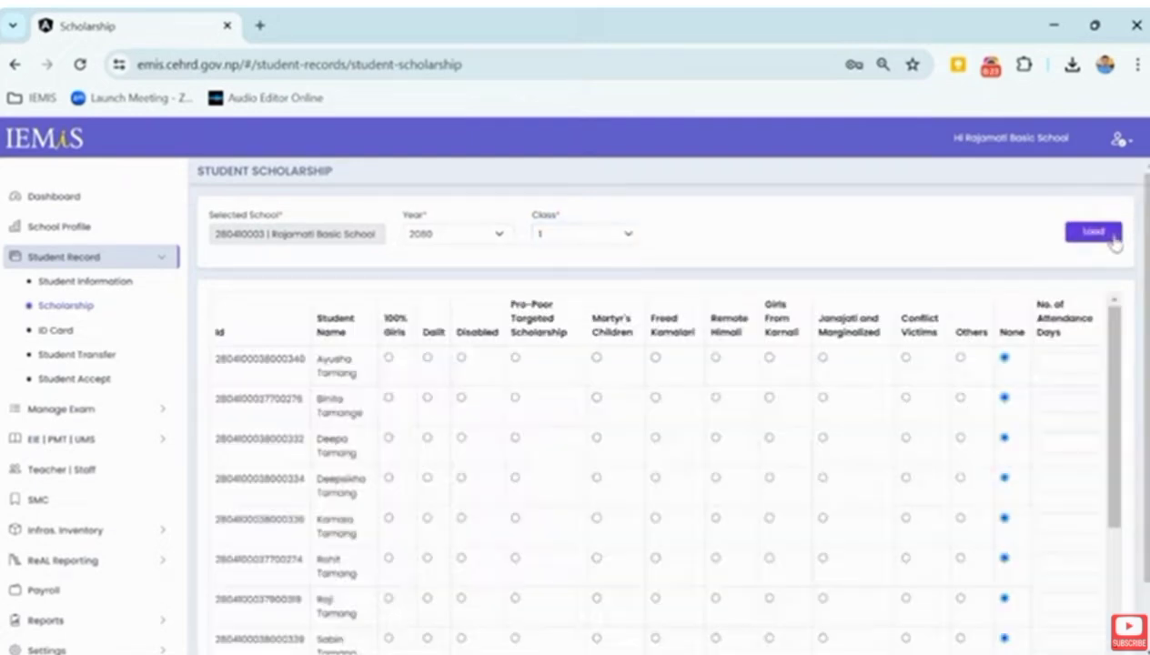
- Assign the 100% Girls scholarship to the female students in the class 1 list
drag(1114, 357, 1112, 370)
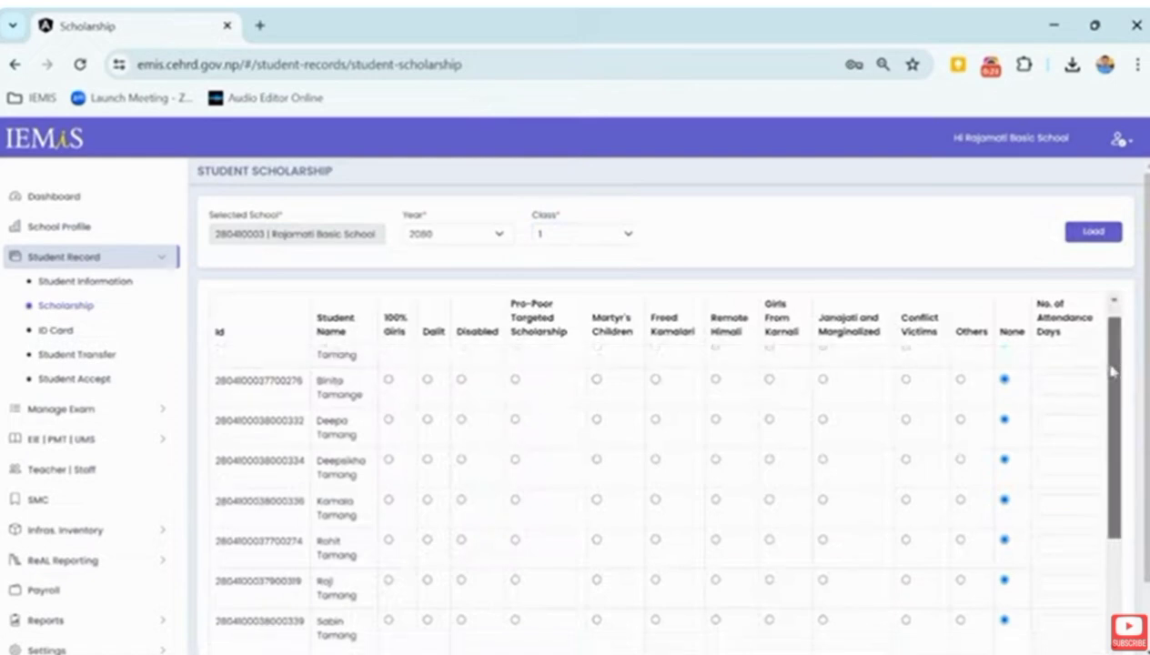
scroll(1112, 309, up, 1)
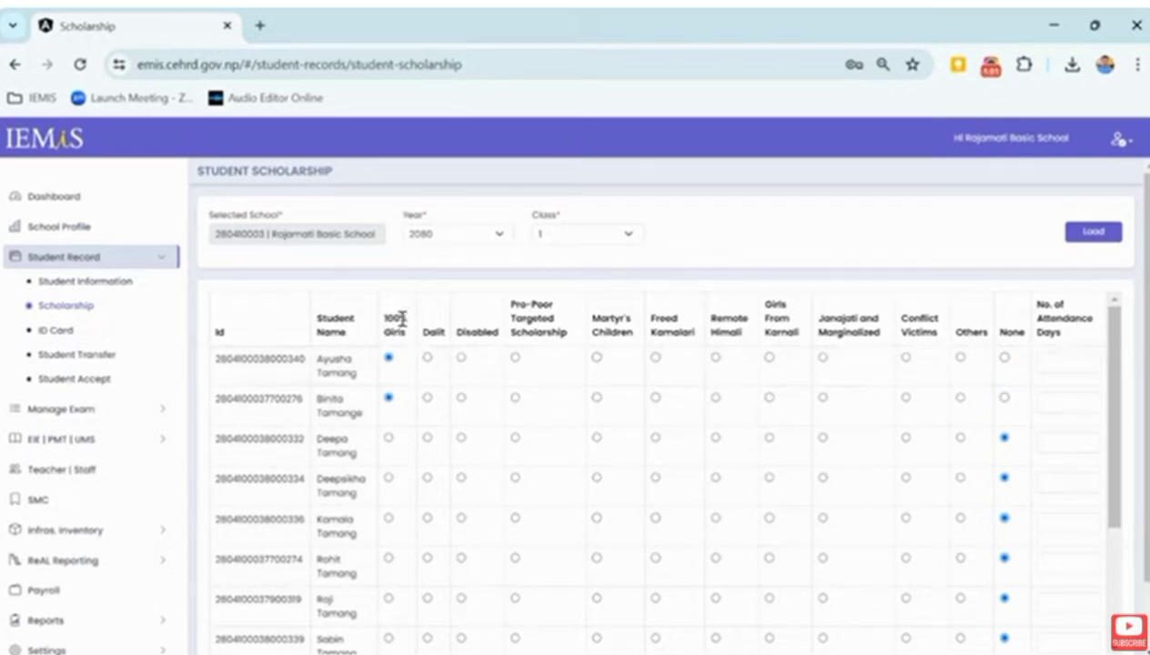
click(401, 319)
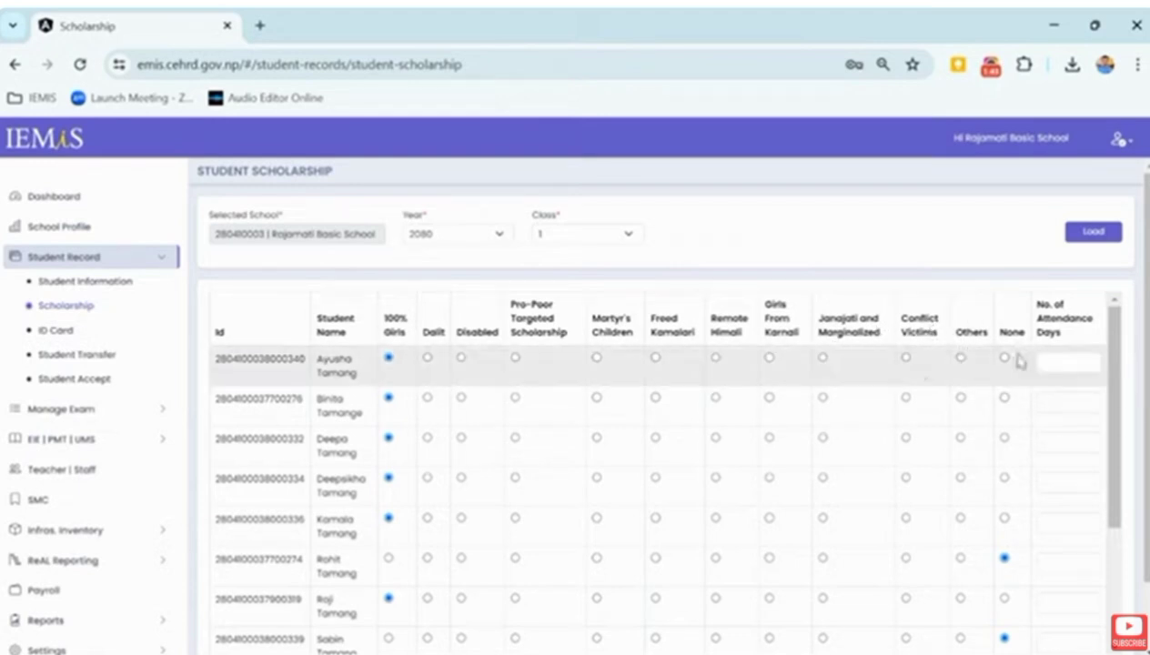
mouse_move(1117, 373)
mouse_down()
mouse_move(1119, 534)
mouse_move(1108, 353)
mouse_up()
- Enter attendance days for the first five students: 196 for the first four and 197 for the fifth
click(1065, 364)
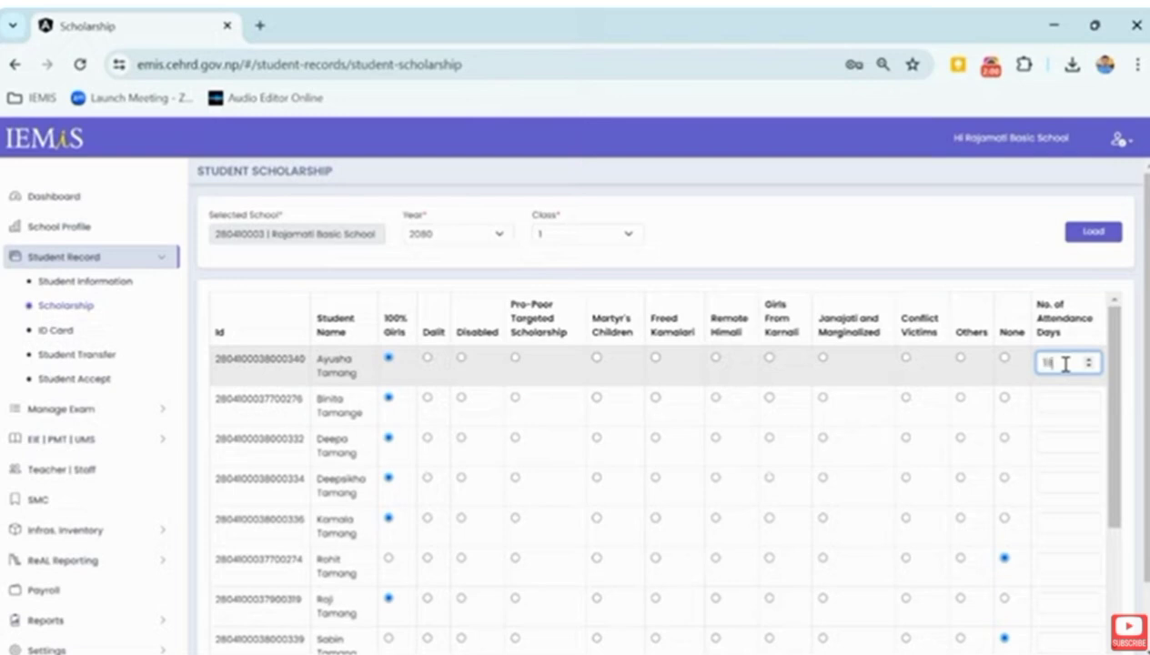
click(1055, 400)
text(196)
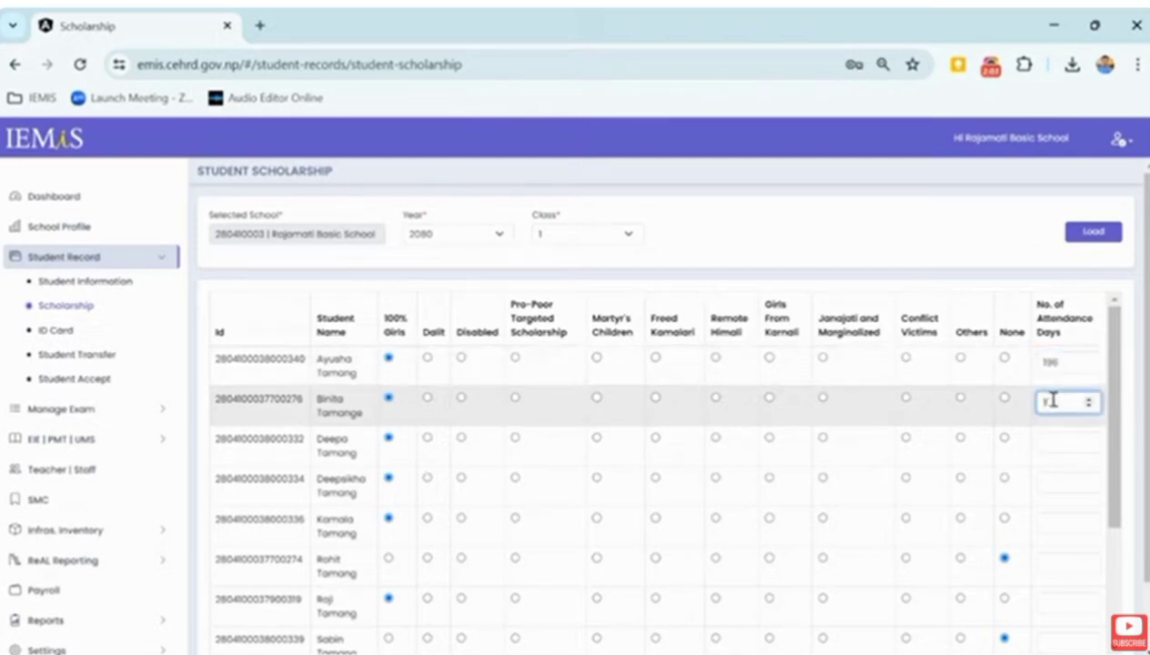
click(1055, 442)
text(196)
click(1057, 482)
text(196)
scroll(1057, 482, down, 1)
click(1047, 428)
text(197)
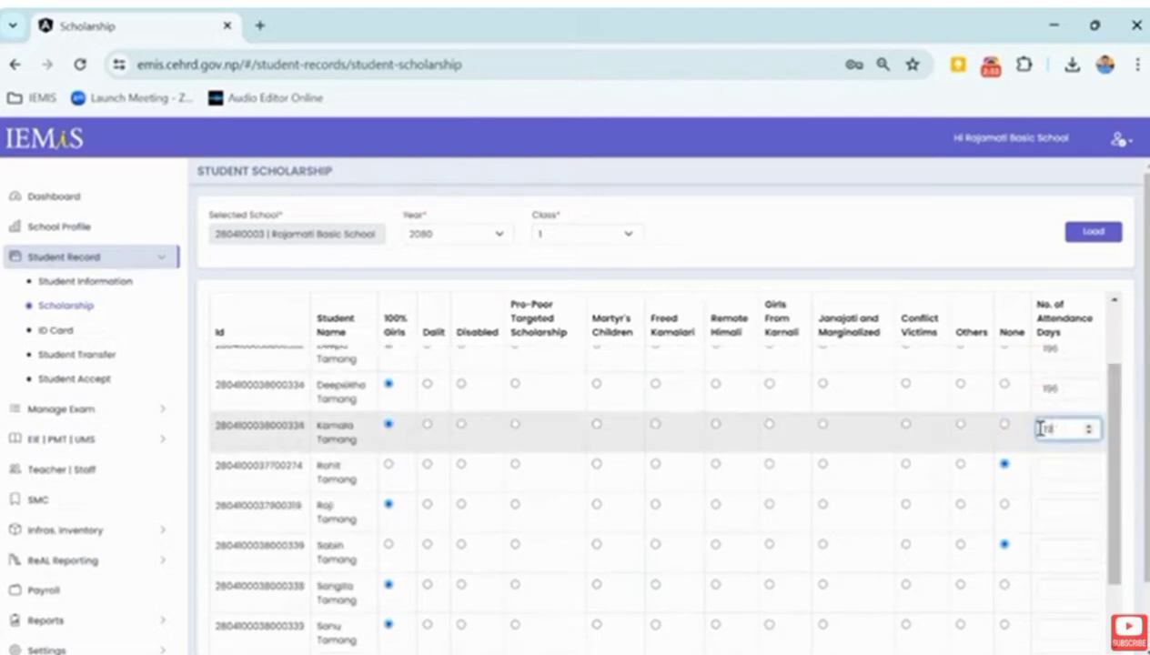
- Enter attendance days for the sixth to ninth students: 193 for the sixth and 190 for the other three
click(1046, 468)
text(193)
click(1067, 510)
click(1059, 548)
text(190)
click(1060, 589)
text(190)
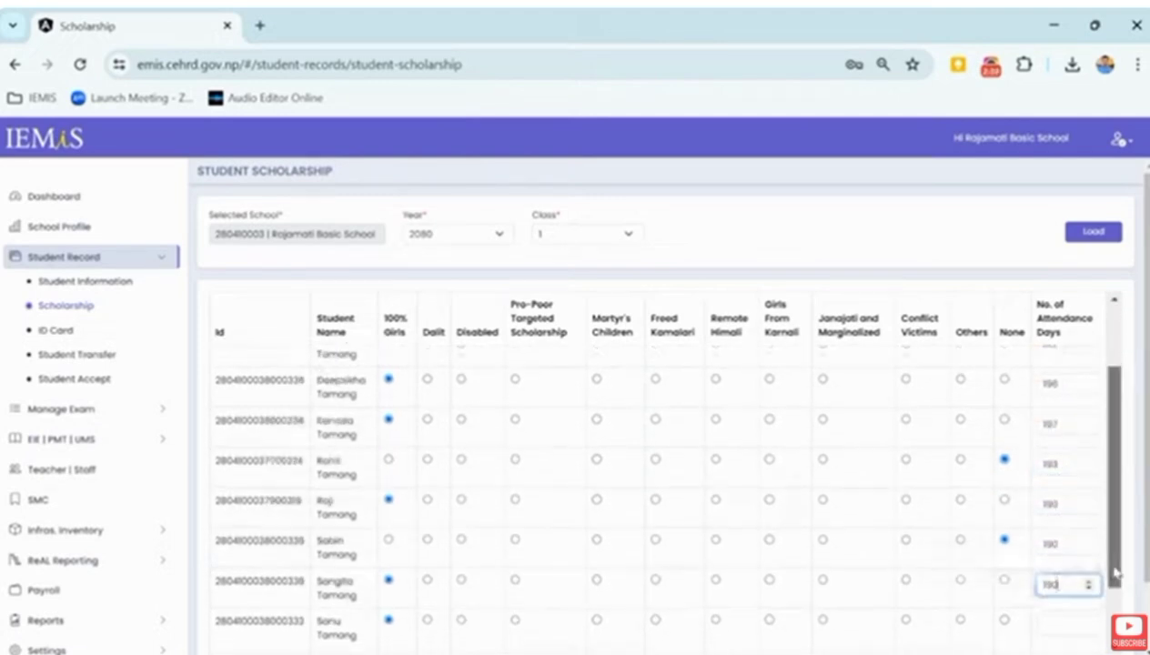
- Enter 190 attendance days for the tenth and eleventh students and 196 for the last one, and save the scholarship list
scroll(1055, 573, down, 2)
click(1055, 560)
text(190)
click(1053, 580)
text(190)
click(1055, 616)
text(190)
scroll(1055, 582, down, 2)
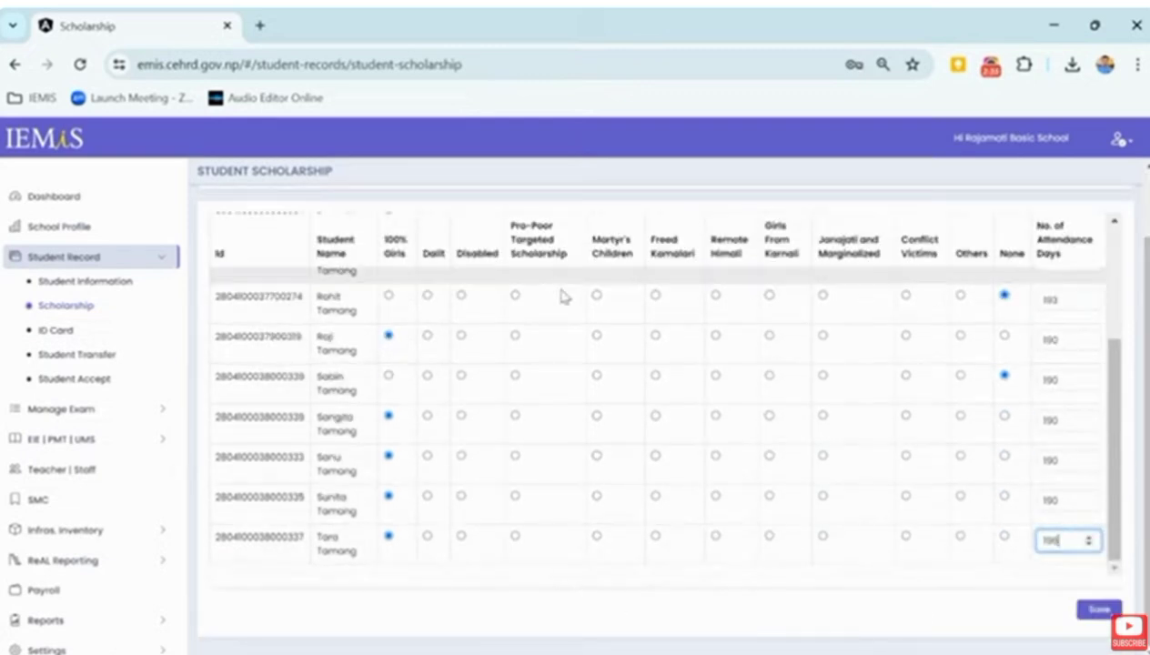
click(1092, 610)
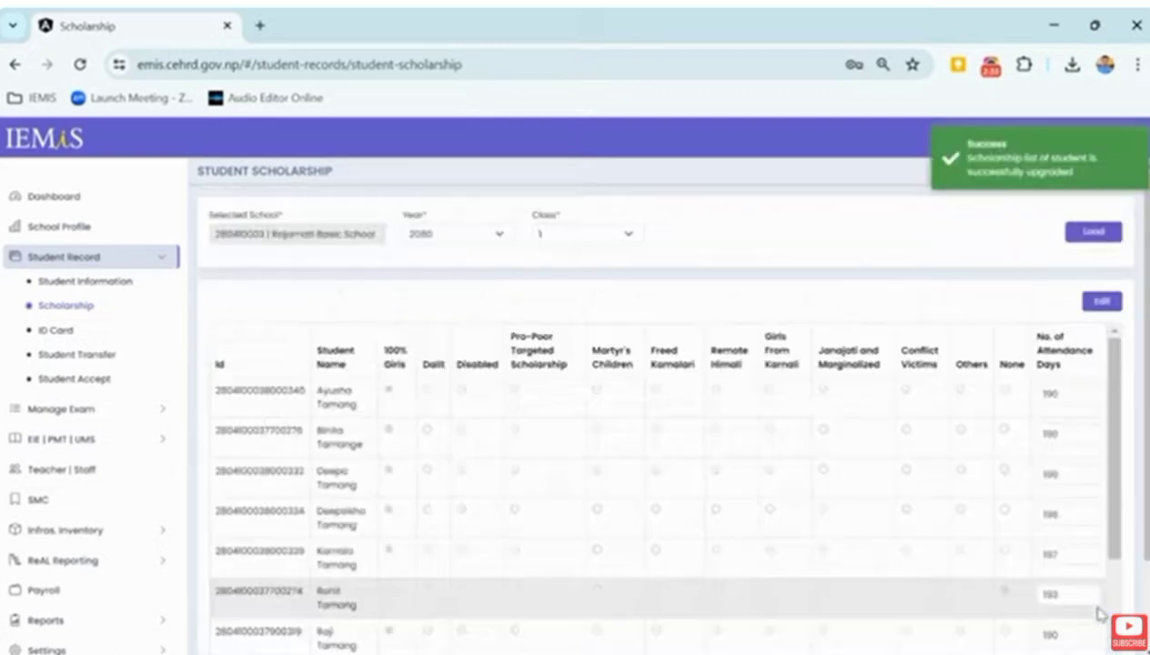